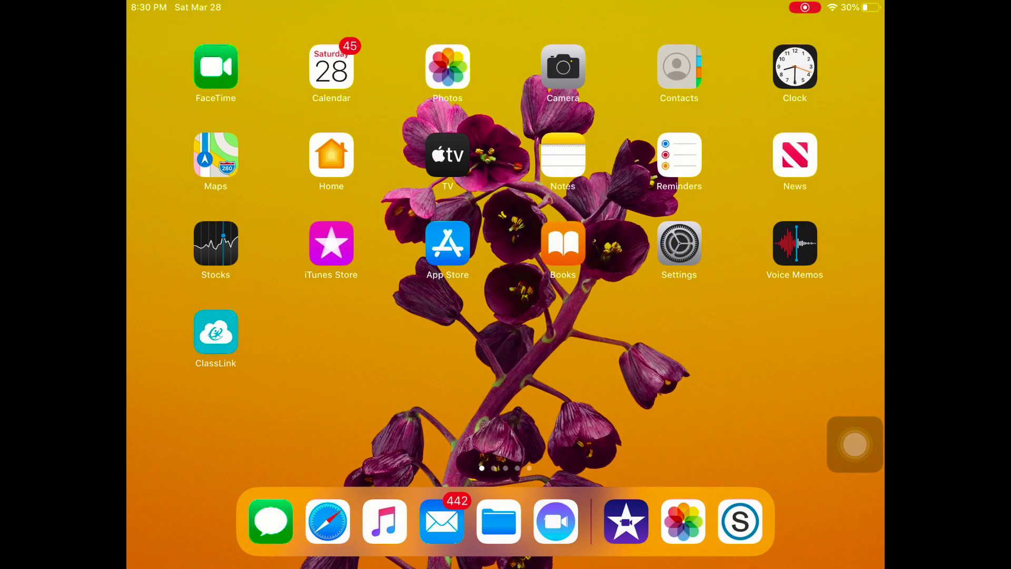
# - Swipe across the iPadOS Home Screen toward the Schoology icon in the Dock
pyautogui.moveTo(855, 444); pyautogui.dragTo(761, 419)
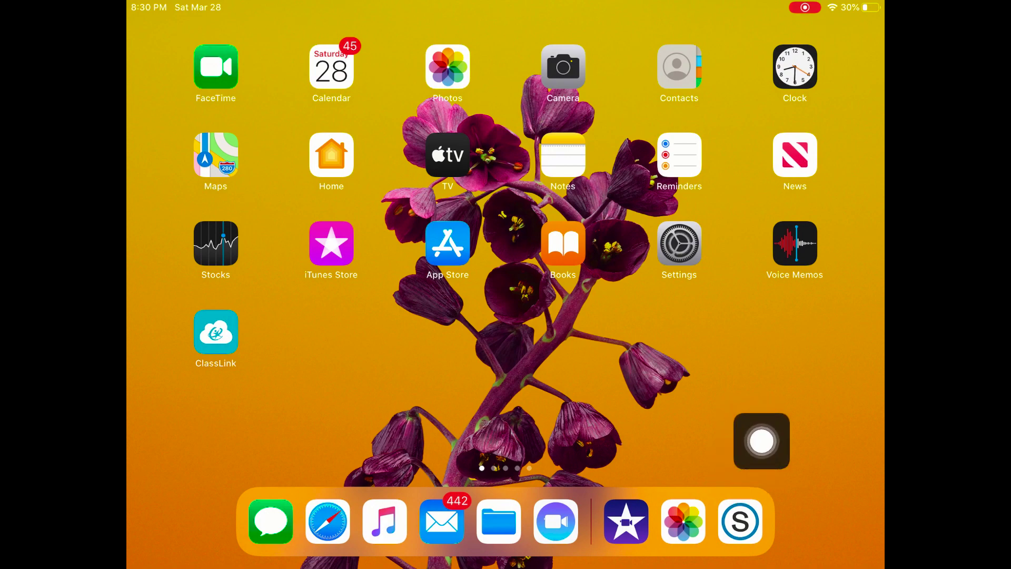
# - Launch Schoology and choose El Paso ISD as the school to log in through
pyautogui.click(741, 522)
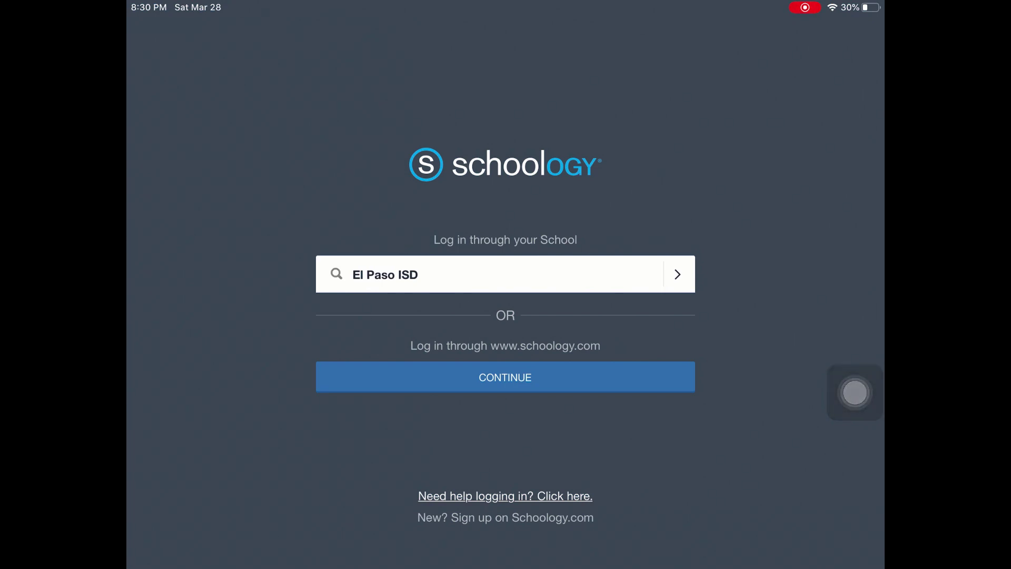
pyautogui.moveTo(854, 393)
pyautogui.mouseDown()
pyautogui.moveTo(746, 276)
pyautogui.moveTo(696, 266)
pyautogui.moveTo(786, 275)
pyautogui.moveTo(814, 293)
pyautogui.mouseUp()
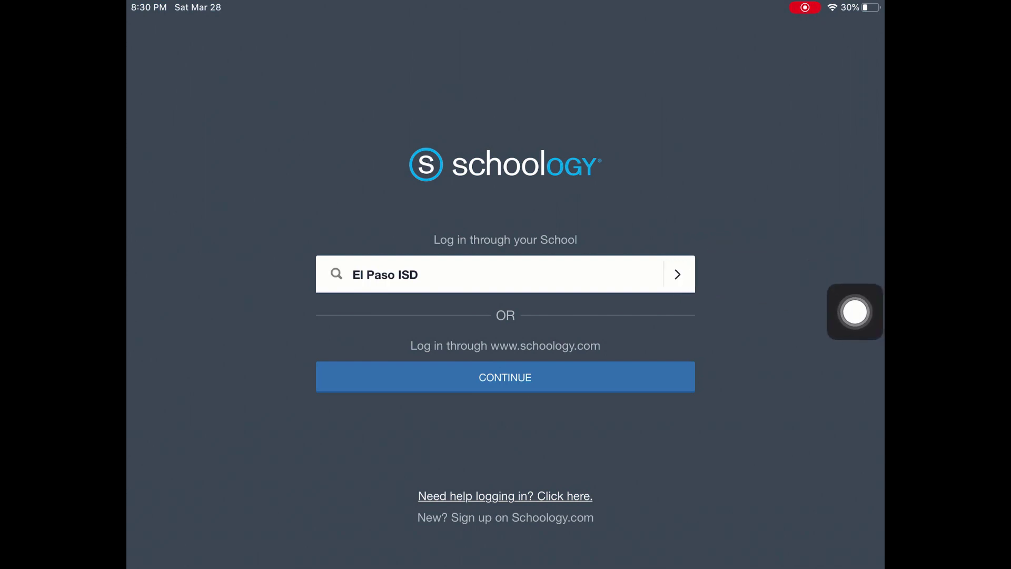
pyautogui.click(490, 274)
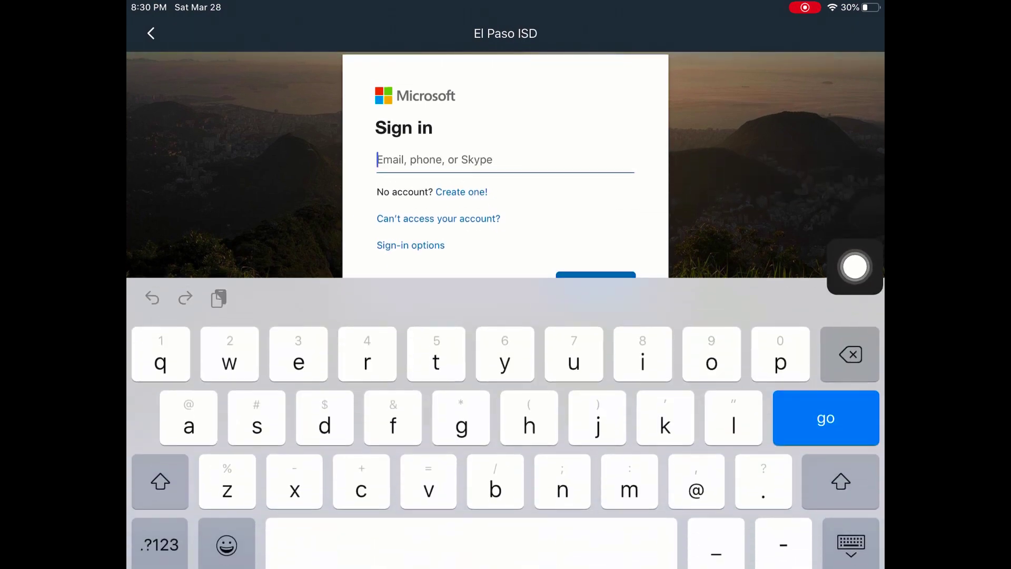
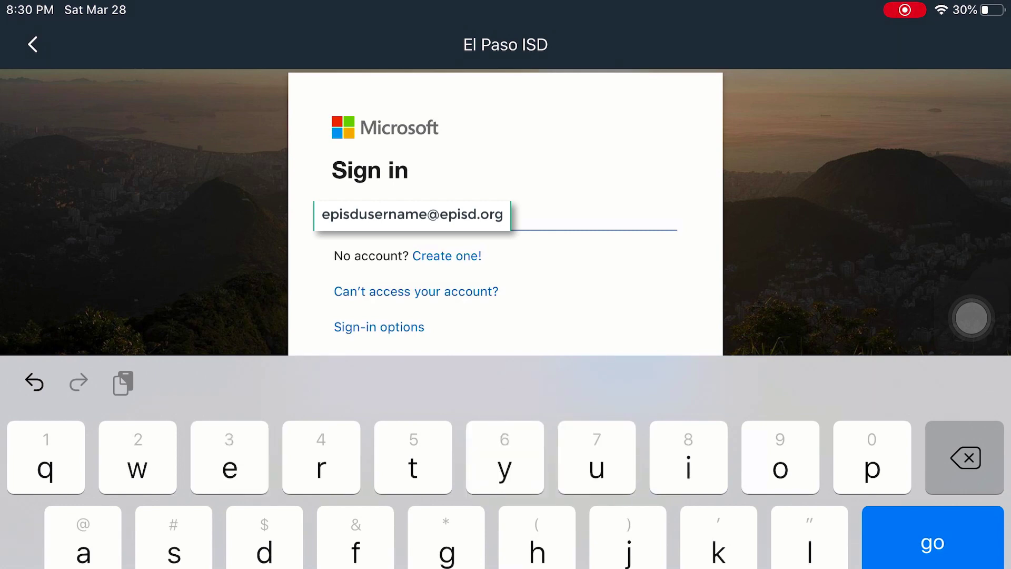
# - Submit the district email and password, and decline staying signed in
pyautogui.press('Return')
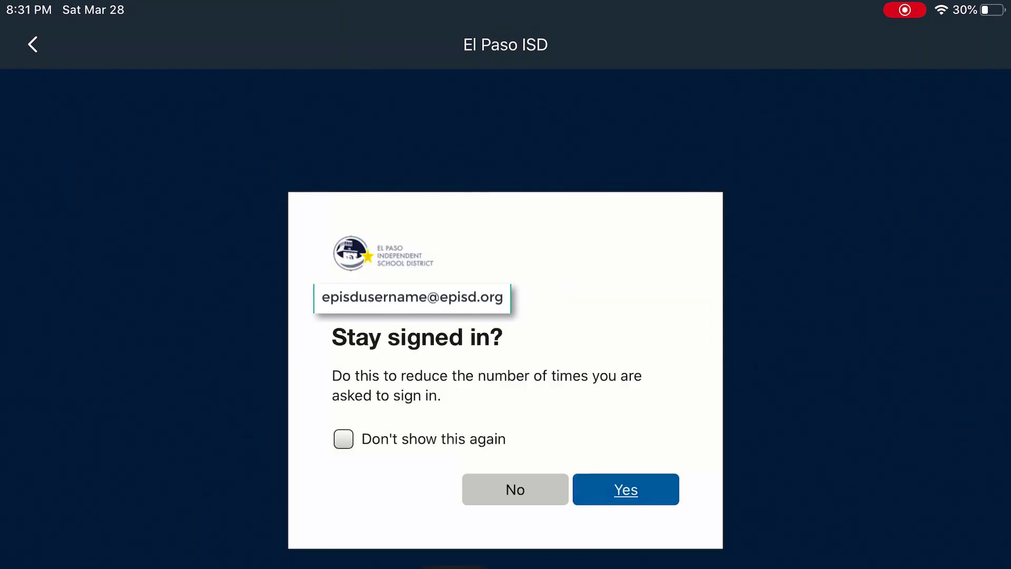
pyautogui.moveTo(747, 563)
pyautogui.mouseDown()
pyautogui.moveTo(774, 366)
pyautogui.moveTo(781, 149)
pyautogui.moveTo(228, 153)
pyautogui.moveTo(242, 495)
pyautogui.moveTo(330, 564)
pyautogui.mouseUp()
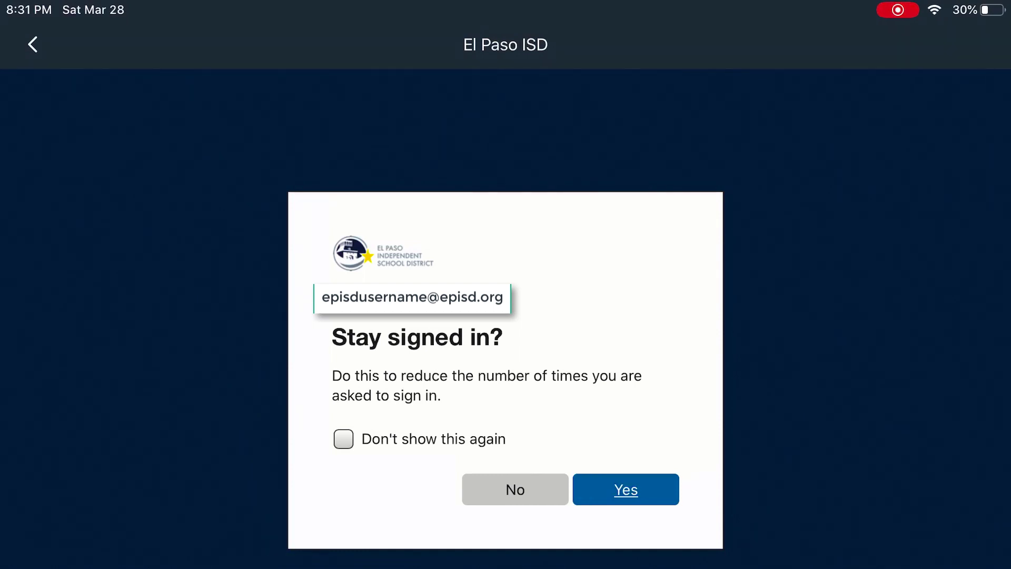
pyautogui.moveTo(523, 563)
pyautogui.mouseDown()
pyautogui.moveTo(514, 514)
pyautogui.moveTo(506, 527)
pyautogui.moveTo(517, 545)
pyautogui.moveTo(971, 551)
pyautogui.mouseUp()
pyautogui.click(515, 489)
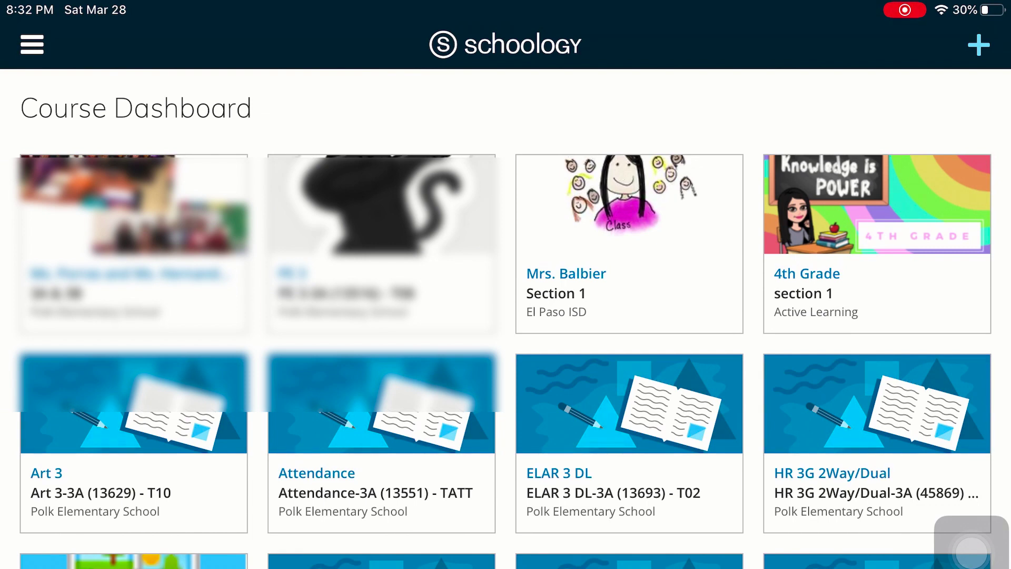
# - Open the 4th Grade: section 1 course to show its Reading, Social Studies, Math and Science folders
pyautogui.moveTo(972, 551)
pyautogui.mouseDown()
pyautogui.moveTo(880, 293)
pyautogui.moveTo(814, 206)
pyautogui.moveTo(881, 288)
pyautogui.mouseUp()
pyautogui.click(877, 237)
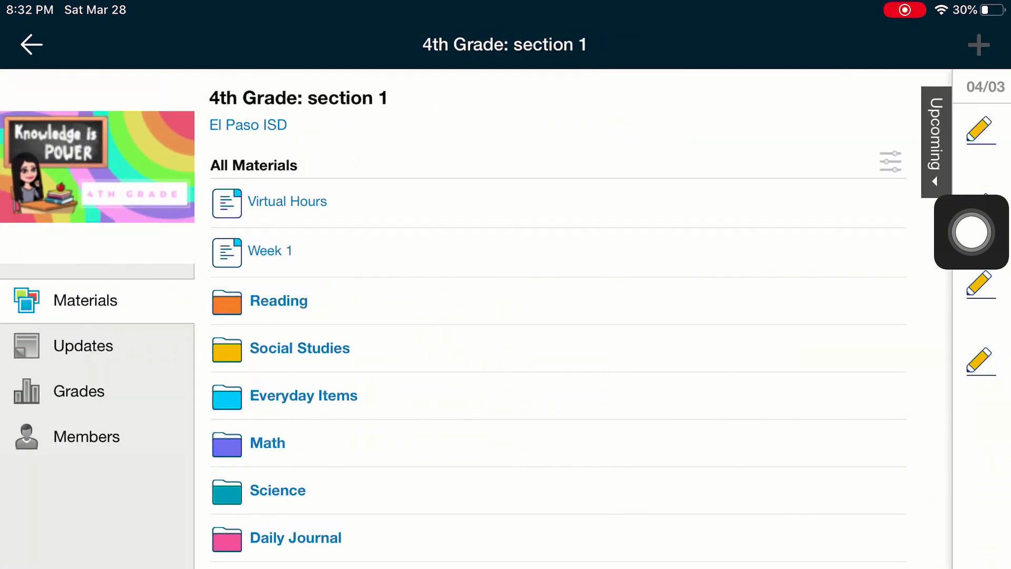
pyautogui.moveTo(971, 232)
pyautogui.mouseDown()
pyautogui.moveTo(987, 494)
pyautogui.moveTo(970, 531)
pyautogui.moveTo(287, 461)
pyautogui.moveTo(338, 446)
pyautogui.mouseUp()
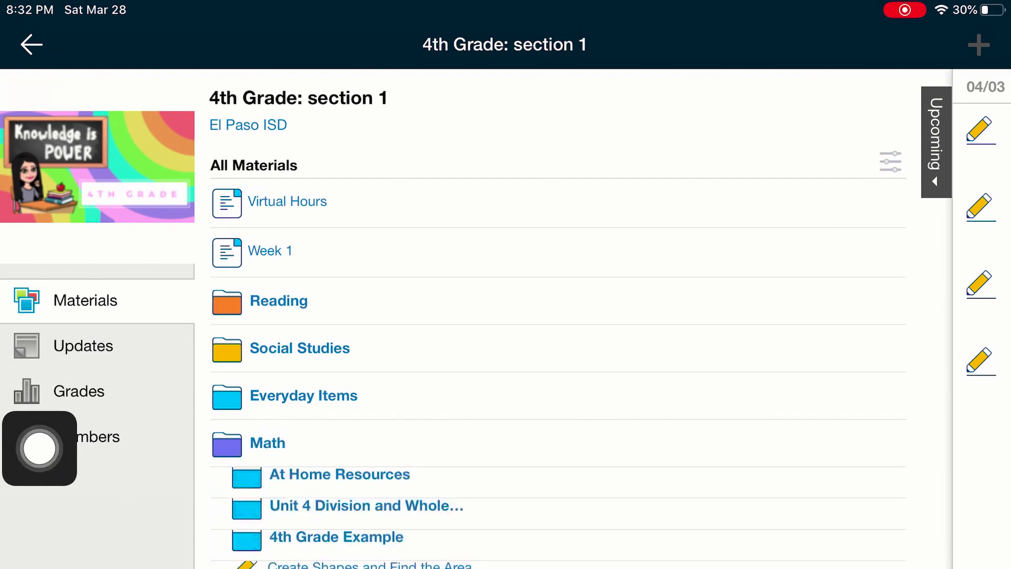
pyautogui.moveTo(170, 451)
pyautogui.mouseDown()
pyautogui.moveTo(268, 479)
pyautogui.moveTo(268, 502)
pyautogui.moveTo(271, 474)
pyautogui.moveTo(274, 509)
pyautogui.moveTo(266, 369)
pyautogui.moveTo(260, 456)
pyautogui.moveTo(273, 476)
pyautogui.moveTo(247, 479)
pyautogui.moveTo(261, 479)
pyautogui.mouseUp()
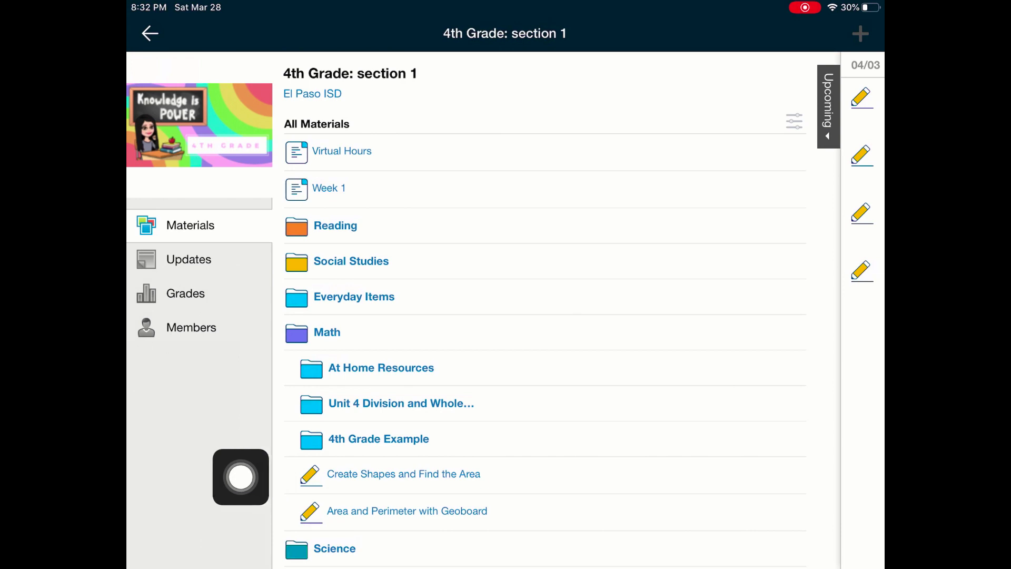
# - Open 'Create Shapes and Find the Area' and play its attached Video Recording.webm
pyautogui.click(403, 474)
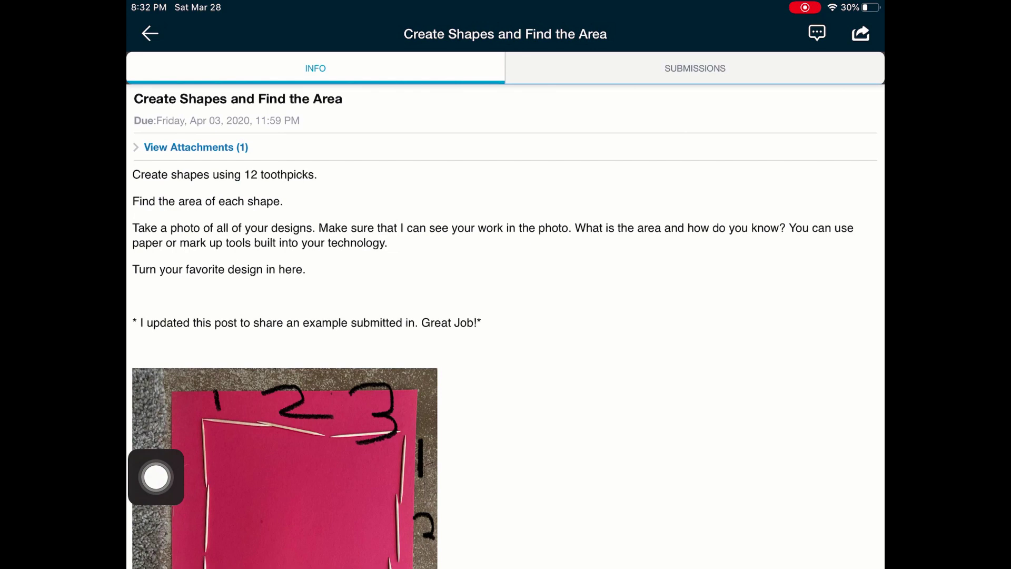
pyautogui.moveTo(156, 476)
pyautogui.mouseDown()
pyautogui.moveTo(228, 189)
pyautogui.moveTo(164, 305)
pyautogui.moveTo(412, 301)
pyautogui.moveTo(527, 452)
pyautogui.moveTo(591, 450)
pyautogui.mouseUp()
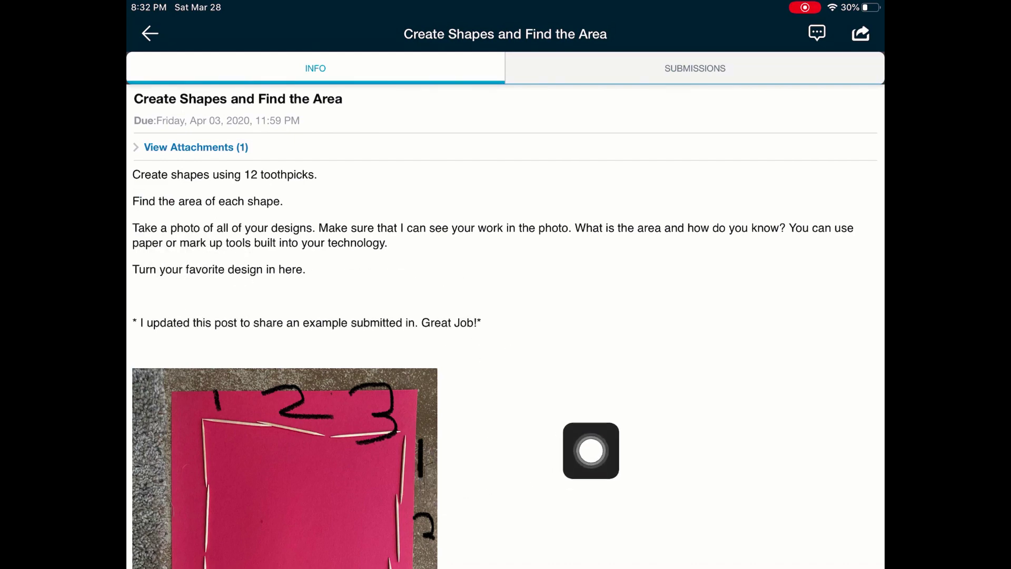
pyautogui.scroll(-5, 506, 364)
pyautogui.moveTo(856, 451); pyautogui.dragTo(508, 426)
pyautogui.scroll(5, 506, 363)
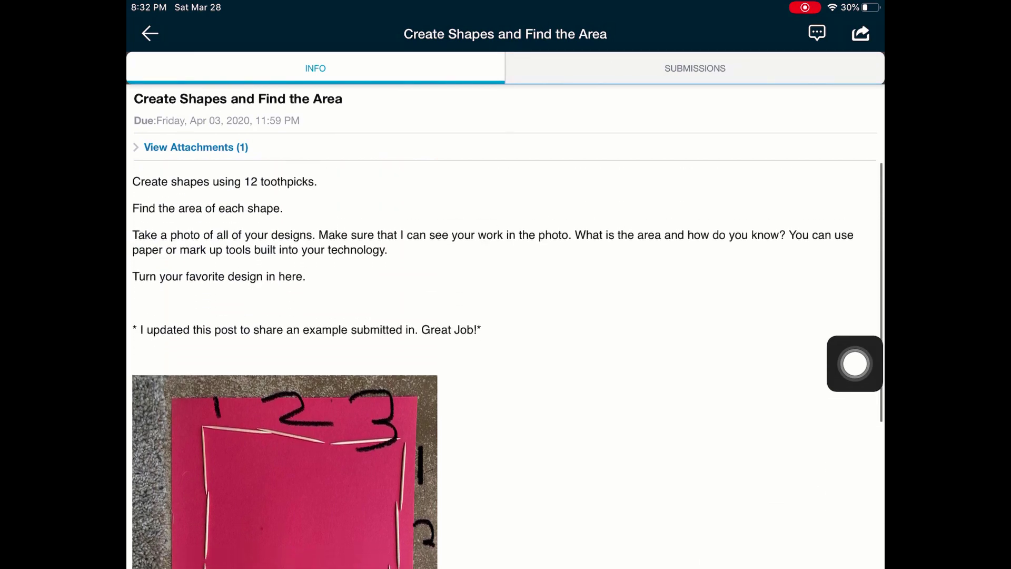
pyautogui.moveTo(855, 364)
pyautogui.mouseDown()
pyautogui.moveTo(648, 325)
pyautogui.moveTo(195, 206)
pyautogui.moveTo(199, 197)
pyautogui.moveTo(158, 237)
pyautogui.moveTo(211, 218)
pyautogui.moveTo(155, 276)
pyautogui.mouseUp()
pyautogui.click(196, 148)
pyautogui.click(227, 177)
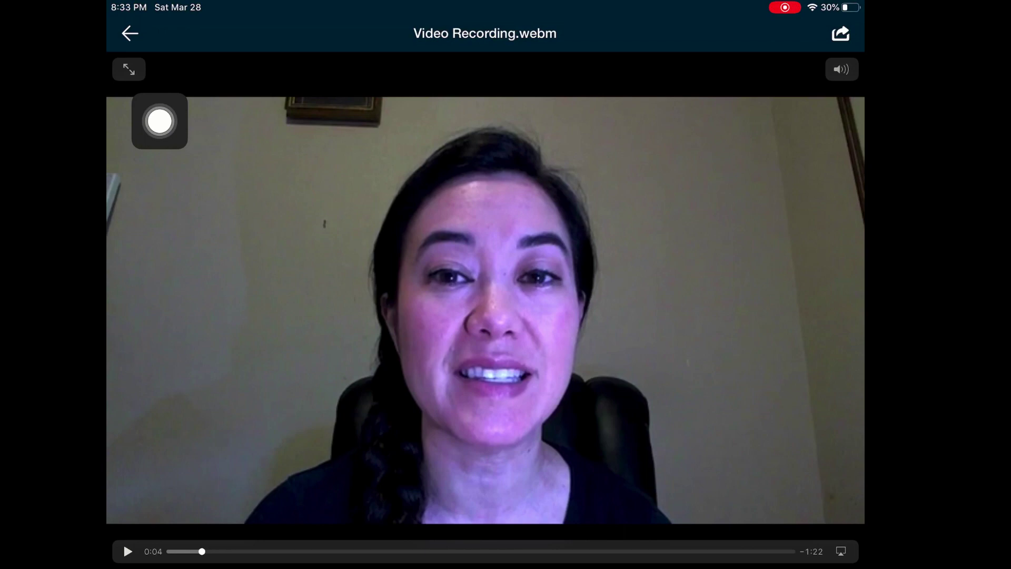
# - Close the video, view the empty Submissions tab, and bring up the add-submission options
pyautogui.click(130, 34)
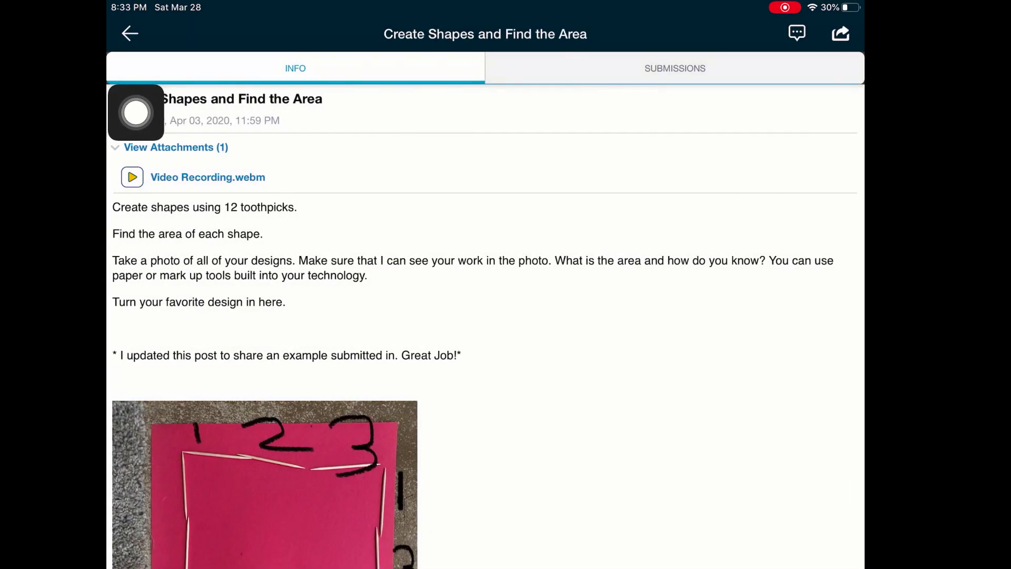
pyautogui.moveTo(137, 114)
pyautogui.mouseDown()
pyautogui.moveTo(605, 320)
pyautogui.moveTo(558, 108)
pyautogui.moveTo(570, 129)
pyautogui.mouseUp()
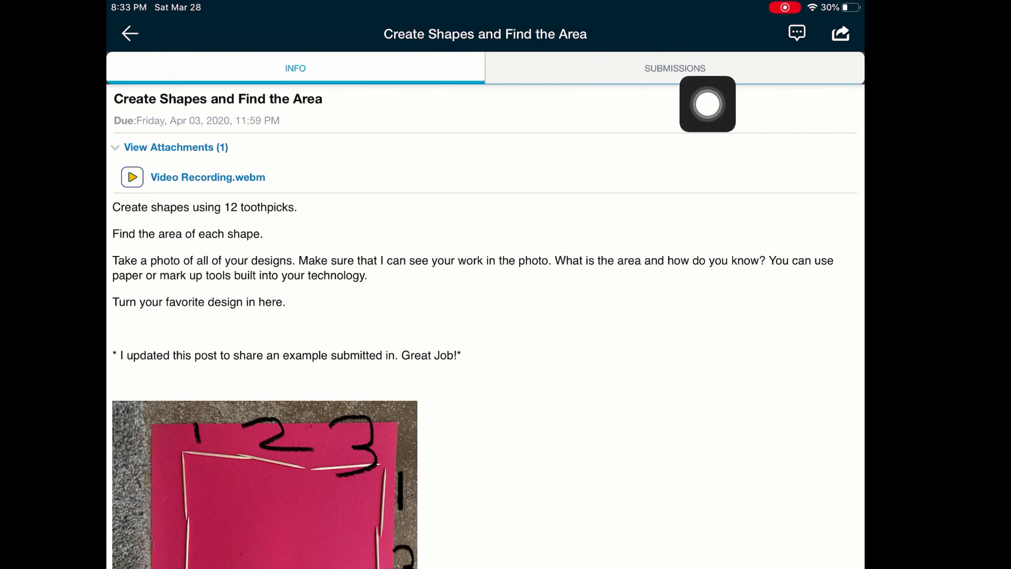
pyautogui.click(675, 67)
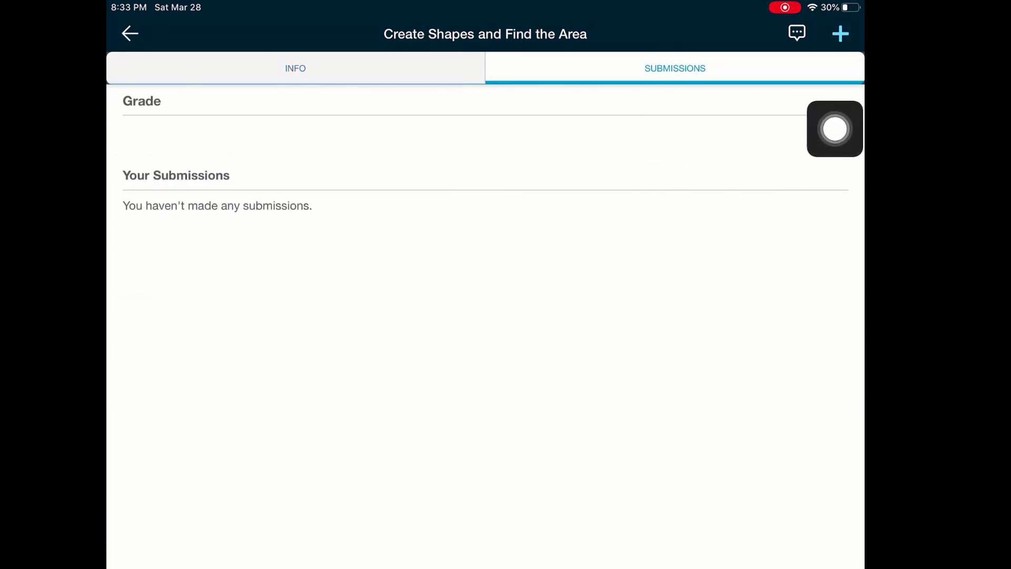
pyautogui.moveTo(835, 129)
pyautogui.mouseDown()
pyautogui.moveTo(837, 75)
pyautogui.moveTo(230, 269)
pyautogui.moveTo(190, 257)
pyautogui.moveTo(645, 231)
pyautogui.moveTo(838, 96)
pyautogui.moveTo(828, 279)
pyautogui.moveTo(598, 253)
pyautogui.moveTo(609, 77)
pyautogui.moveTo(597, 235)
pyautogui.moveTo(596, 84)
pyautogui.moveTo(605, 82)
pyautogui.moveTo(572, 126)
pyautogui.moveTo(616, 129)
pyautogui.moveTo(592, 140)
pyautogui.moveTo(587, 169)
pyautogui.moveTo(629, 168)
pyautogui.moveTo(616, 169)
pyautogui.moveTo(595, 208)
pyautogui.moveTo(634, 211)
pyautogui.moveTo(572, 261)
pyautogui.moveTo(628, 263)
pyautogui.moveTo(605, 251)
pyautogui.moveTo(608, 86)
pyautogui.moveTo(535, 103)
pyautogui.moveTo(610, 74)
pyautogui.mouseUp()
pyautogui.click(840, 33)
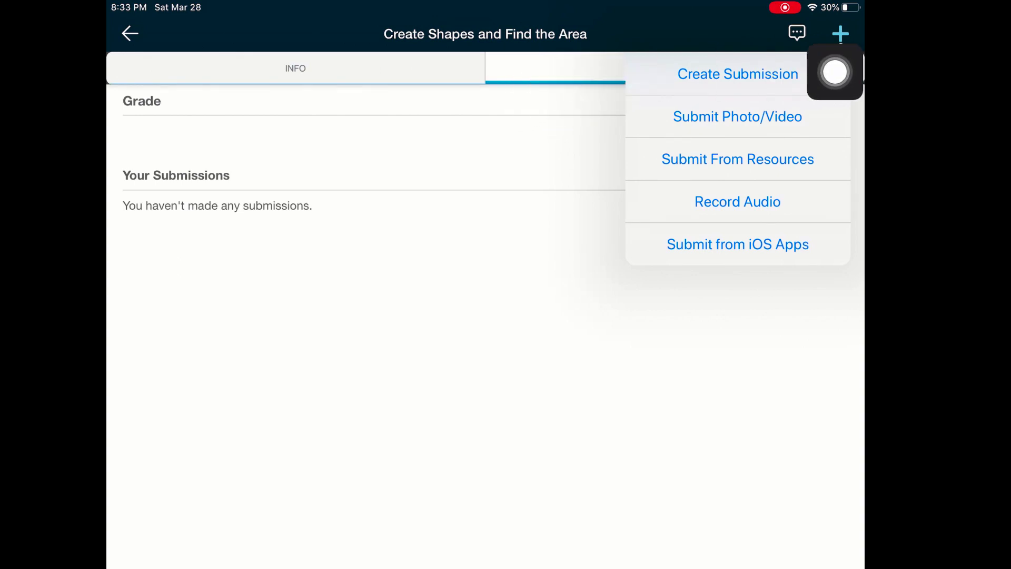
# - Write 'The response is happy.' in a new text submission by typing and dictation, then discard it
pyautogui.click(738, 73)
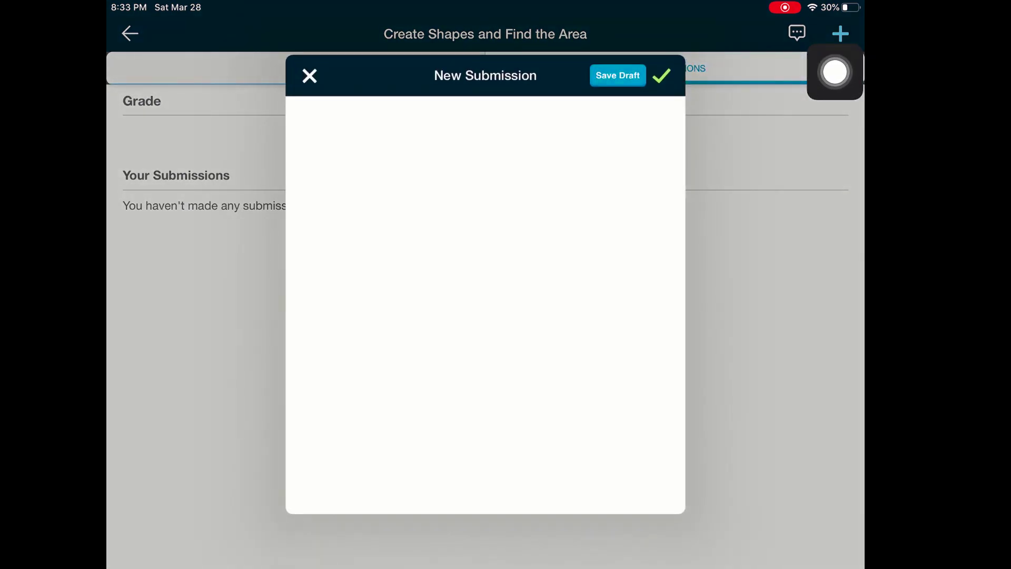
pyautogui.moveTo(836, 72)
pyautogui.mouseDown()
pyautogui.moveTo(680, 174)
pyautogui.moveTo(348, 158)
pyautogui.moveTo(364, 148)
pyautogui.moveTo(355, 143)
pyautogui.mouseUp()
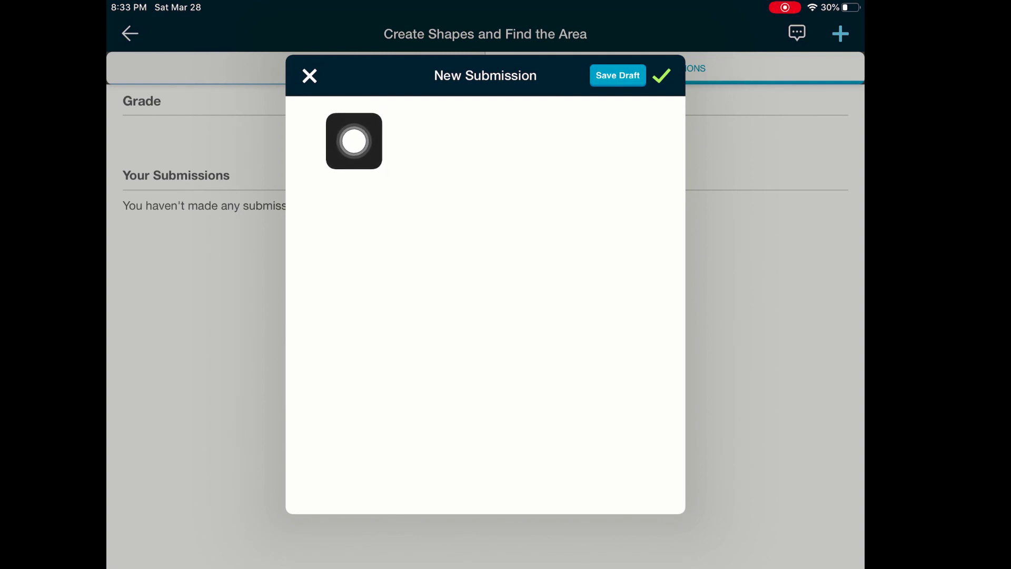
pyautogui.click(485, 237)
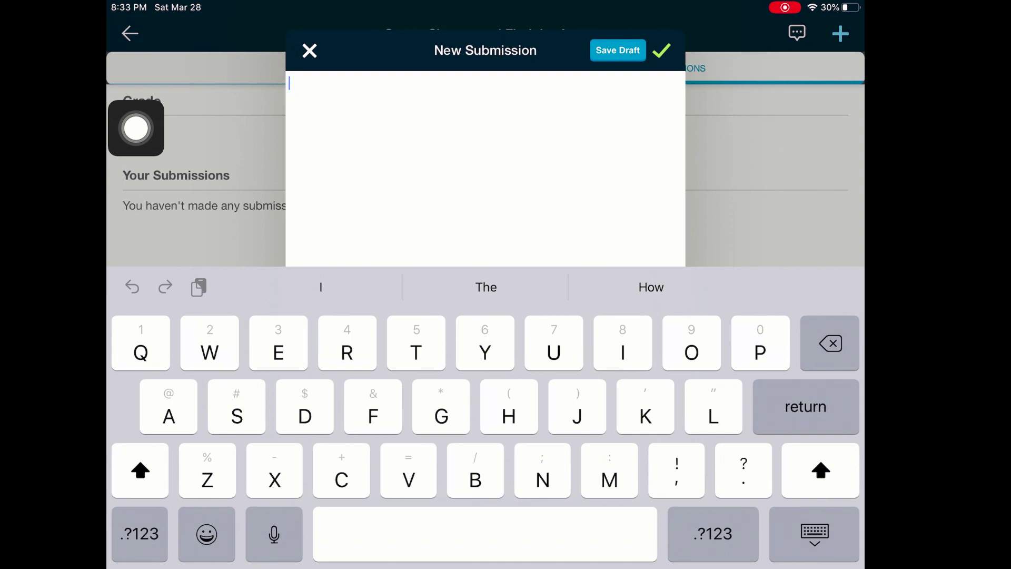
pyautogui.write('The res')
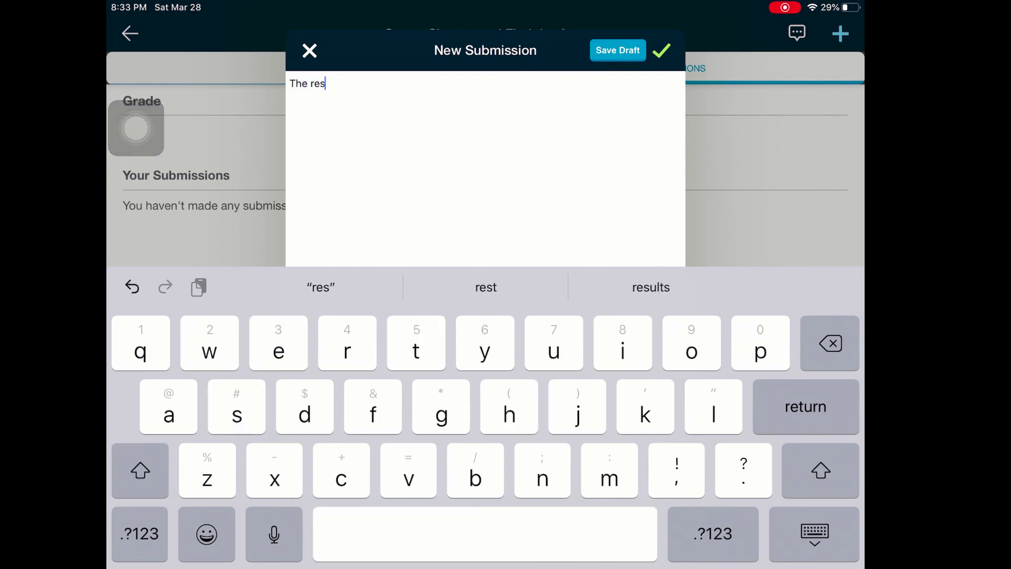
pyautogui.write('pond')
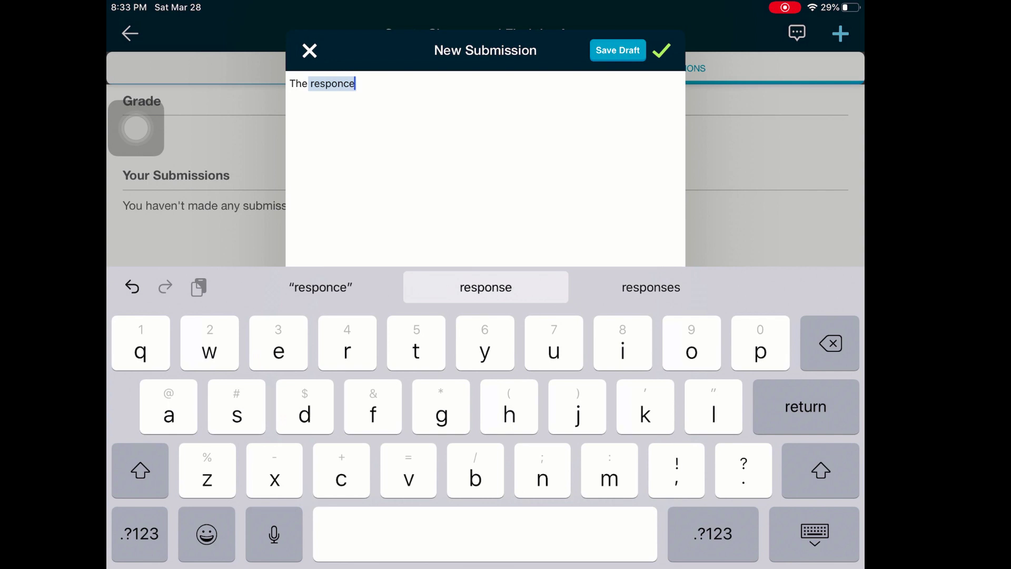
pyautogui.write(' is')
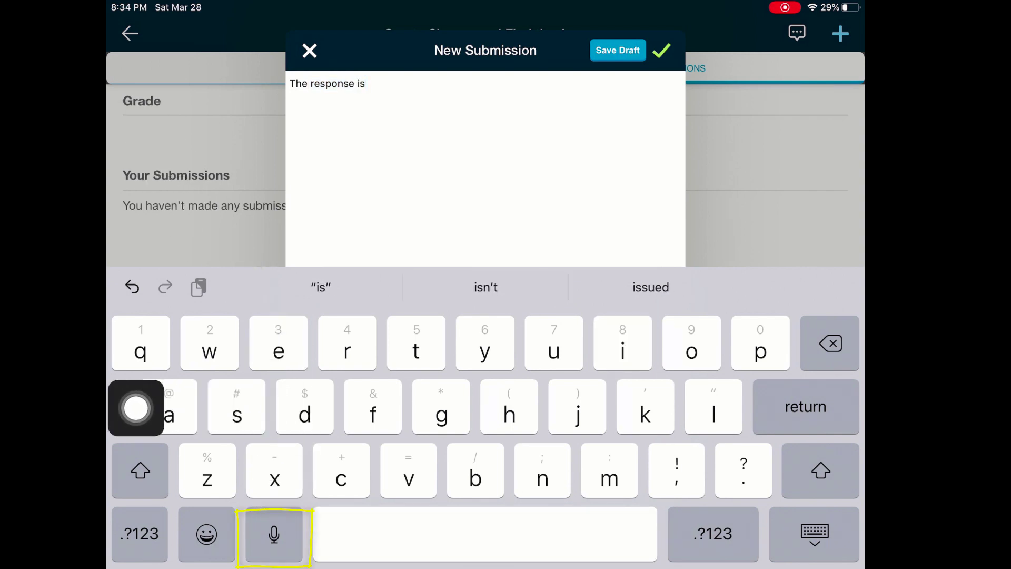
pyautogui.click(274, 533)
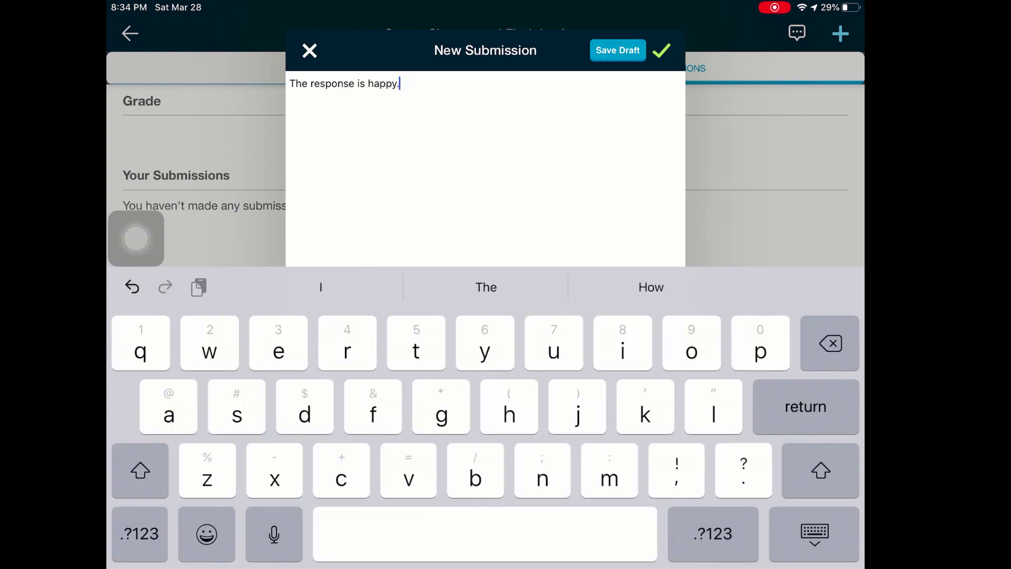
pyautogui.moveTo(136, 238); pyautogui.dragTo(660, 105)
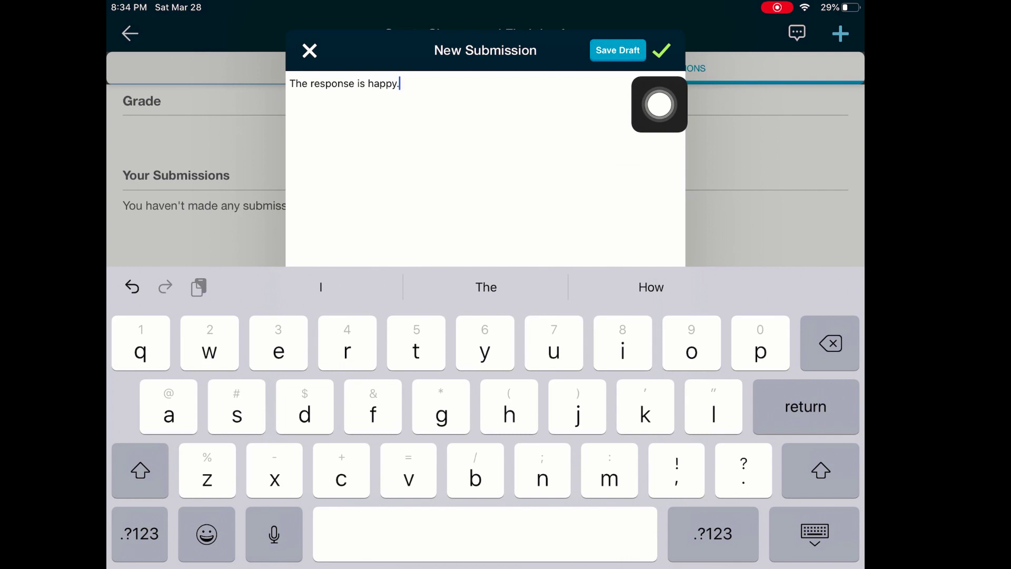
pyautogui.moveTo(668, 102)
pyautogui.mouseDown()
pyautogui.moveTo(676, 95)
pyautogui.moveTo(616, 129)
pyautogui.moveTo(604, 107)
pyautogui.mouseUp()
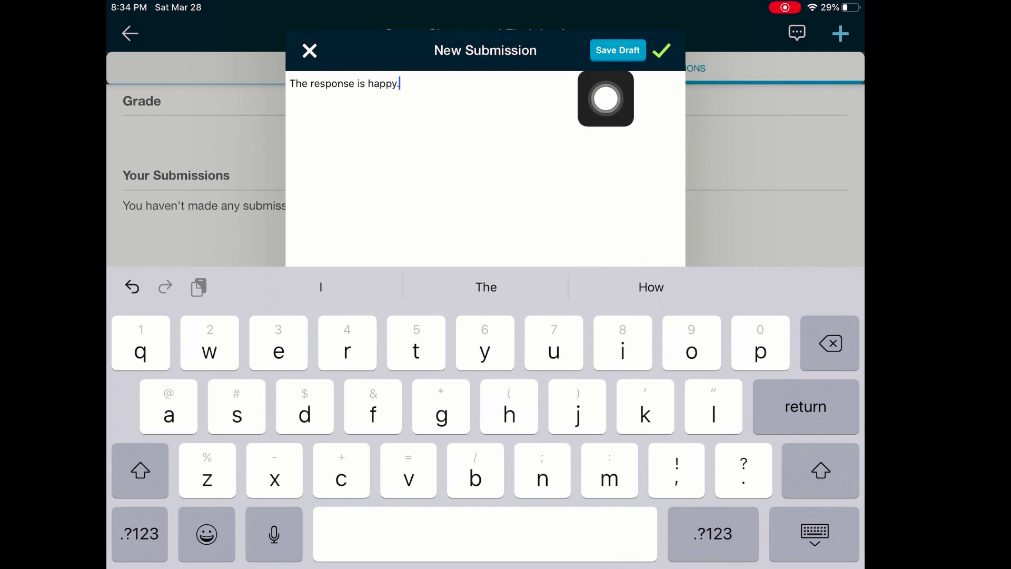
pyautogui.moveTo(609, 94)
pyautogui.mouseDown()
pyautogui.moveTo(606, 136)
pyautogui.moveTo(611, 94)
pyautogui.mouseUp()
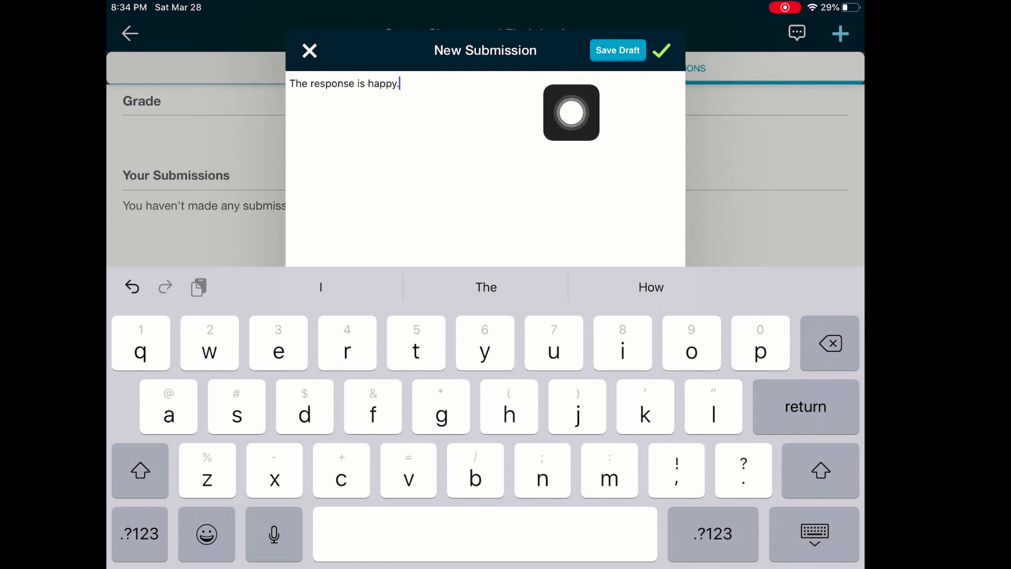
pyautogui.moveTo(572, 112)
pyautogui.mouseDown()
pyautogui.moveTo(351, 150)
pyautogui.moveTo(292, 91)
pyautogui.moveTo(194, 31)
pyautogui.moveTo(789, 58)
pyautogui.moveTo(688, 23)
pyautogui.moveTo(636, 105)
pyautogui.moveTo(834, 80)
pyautogui.mouseUp()
pyautogui.click(309, 50)
# - Upload the city street photo from the Recents album as a photo submission
pyautogui.click(840, 33)
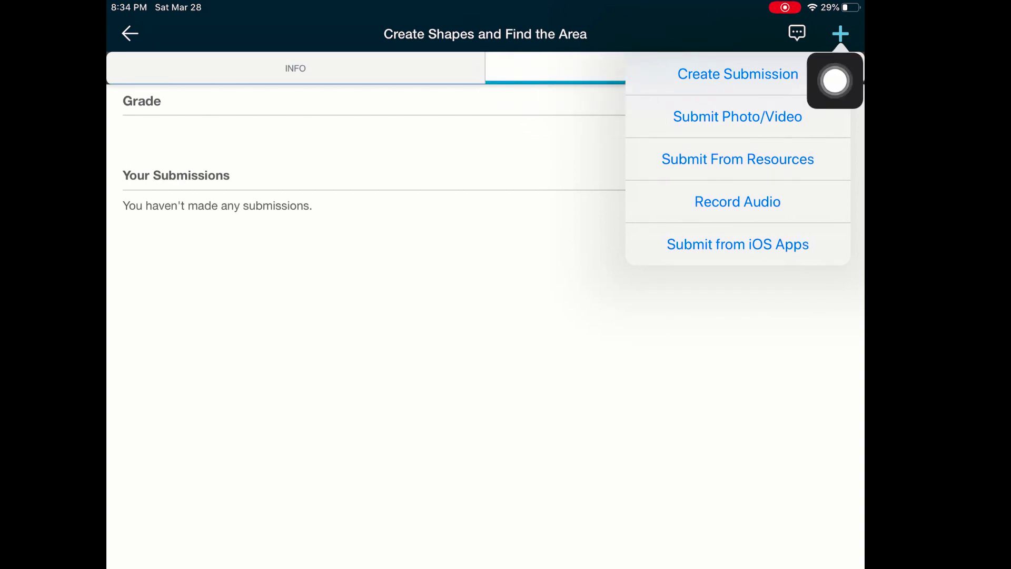
pyautogui.click(737, 116)
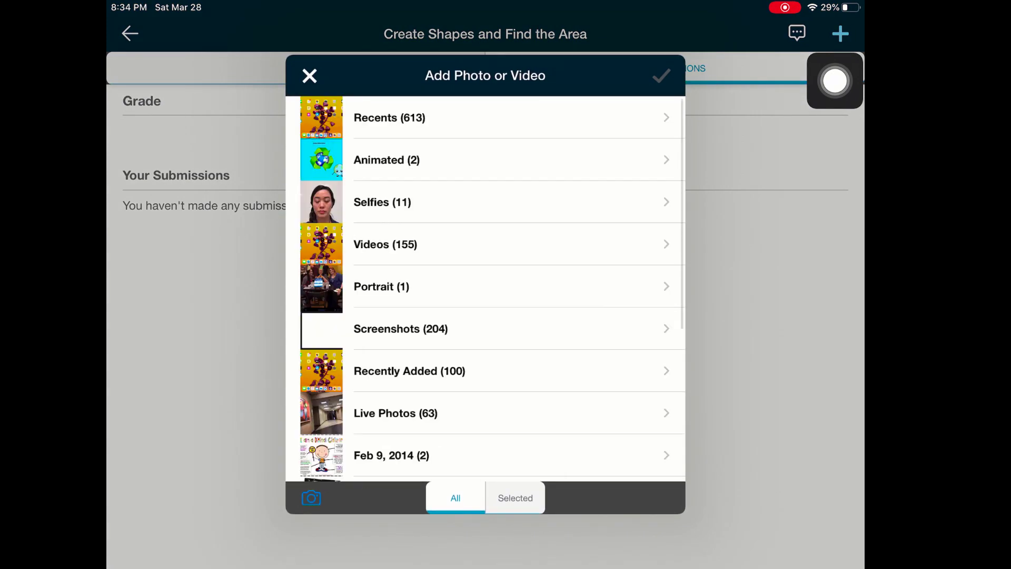
pyautogui.moveTo(835, 80)
pyautogui.mouseDown()
pyautogui.moveTo(501, 136)
pyautogui.moveTo(397, 175)
pyautogui.moveTo(366, 408)
pyautogui.moveTo(398, 186)
pyautogui.moveTo(436, 104)
pyautogui.moveTo(506, 68)
pyautogui.moveTo(474, 331)
pyautogui.moveTo(366, 521)
pyautogui.moveTo(266, 514)
pyautogui.moveTo(335, 429)
pyautogui.moveTo(293, 534)
pyautogui.moveTo(302, 525)
pyautogui.moveTo(191, 451)
pyautogui.moveTo(136, 440)
pyautogui.mouseUp()
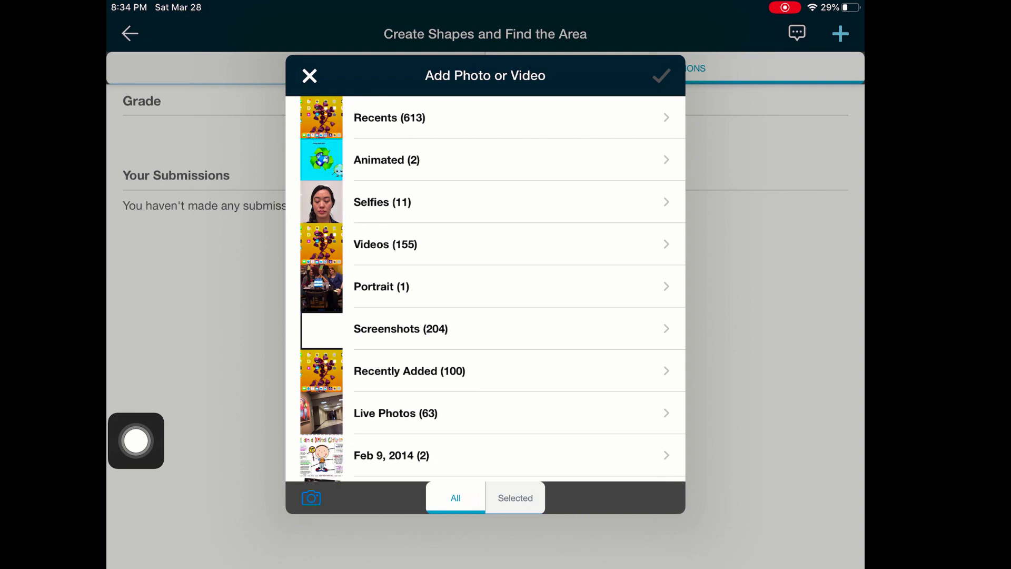
pyautogui.click(474, 117)
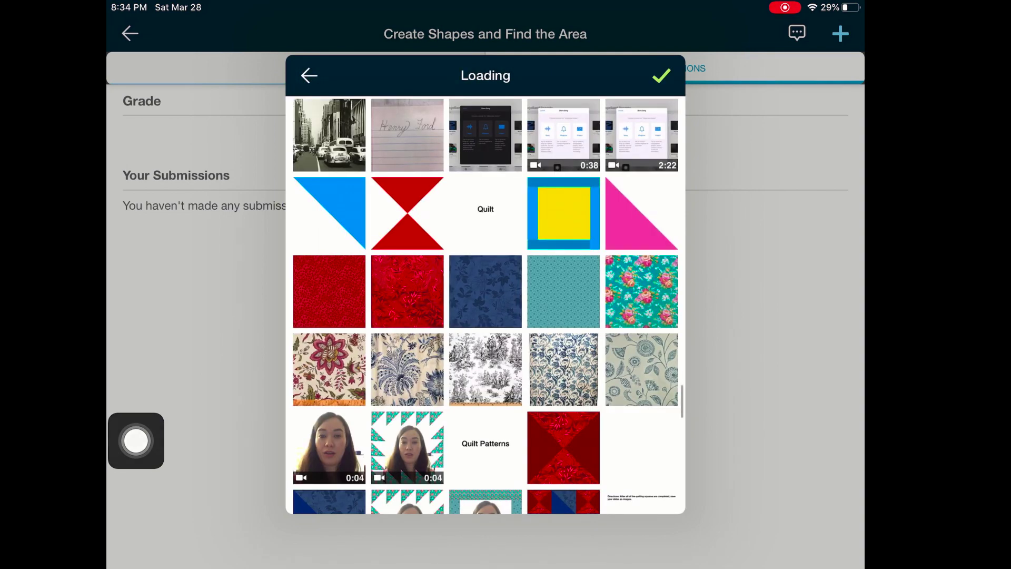
pyautogui.click(329, 135)
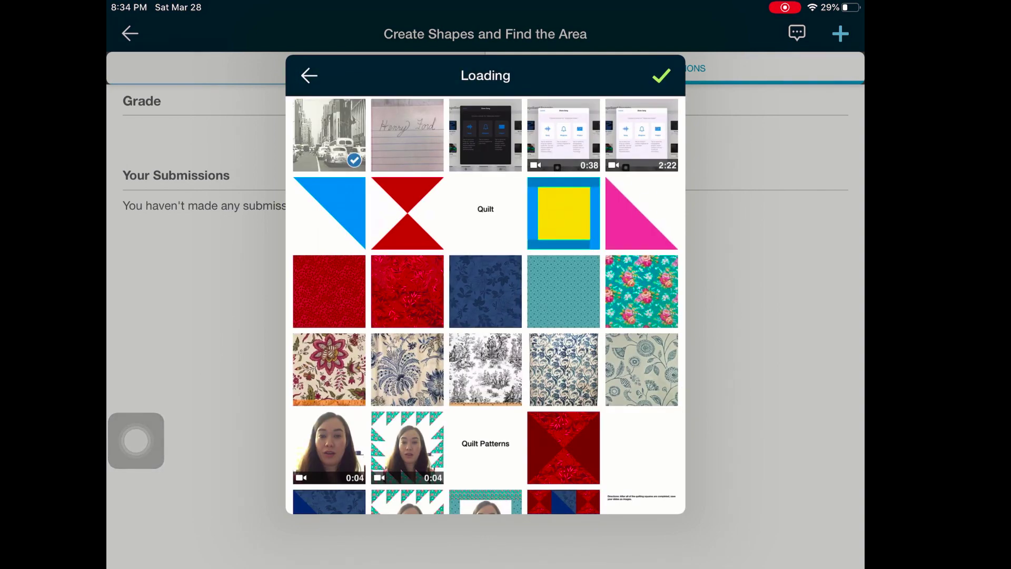
pyautogui.click(310, 76)
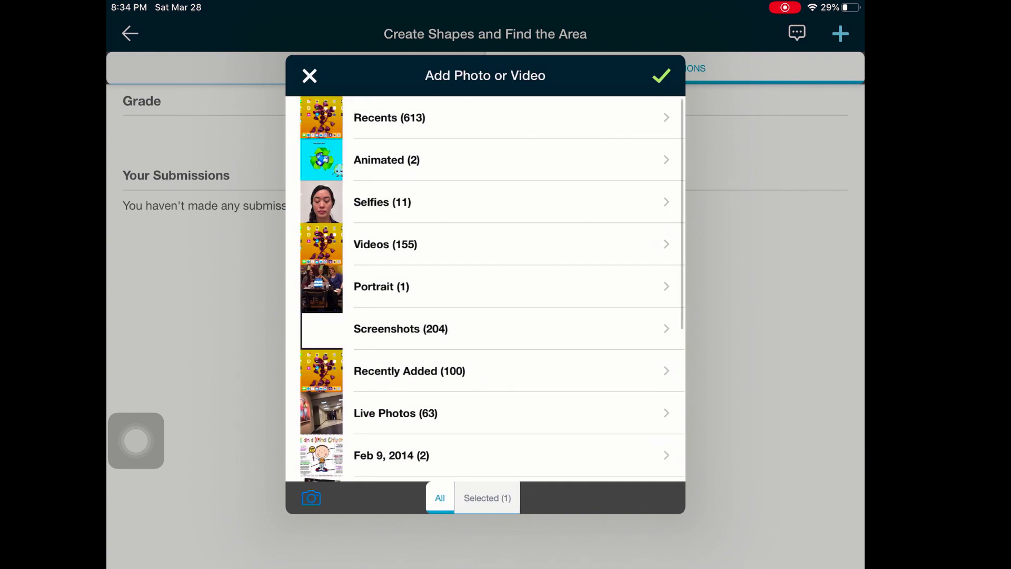
pyautogui.moveTo(136, 440); pyautogui.dragTo(700, 111)
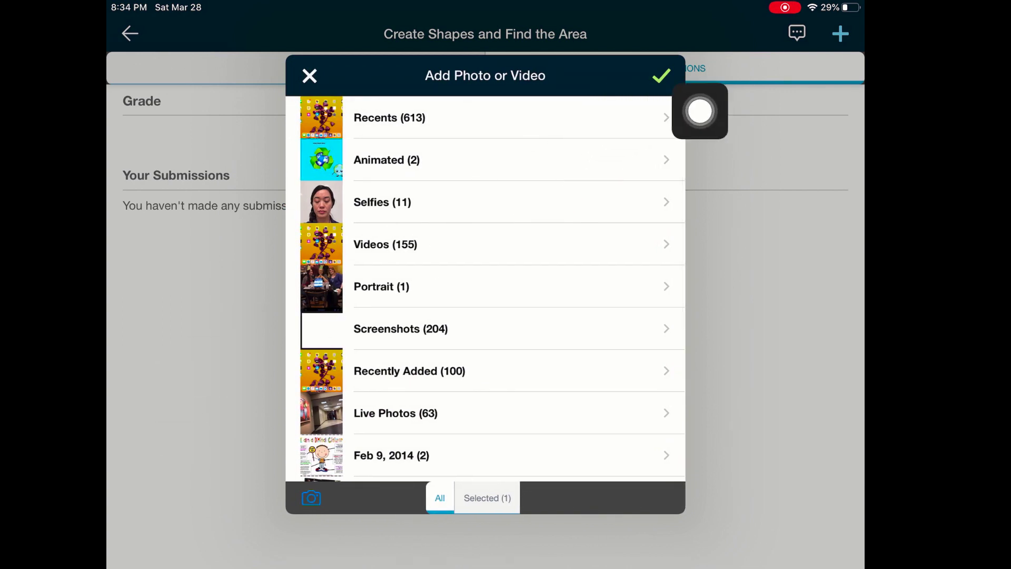
pyautogui.click(661, 75)
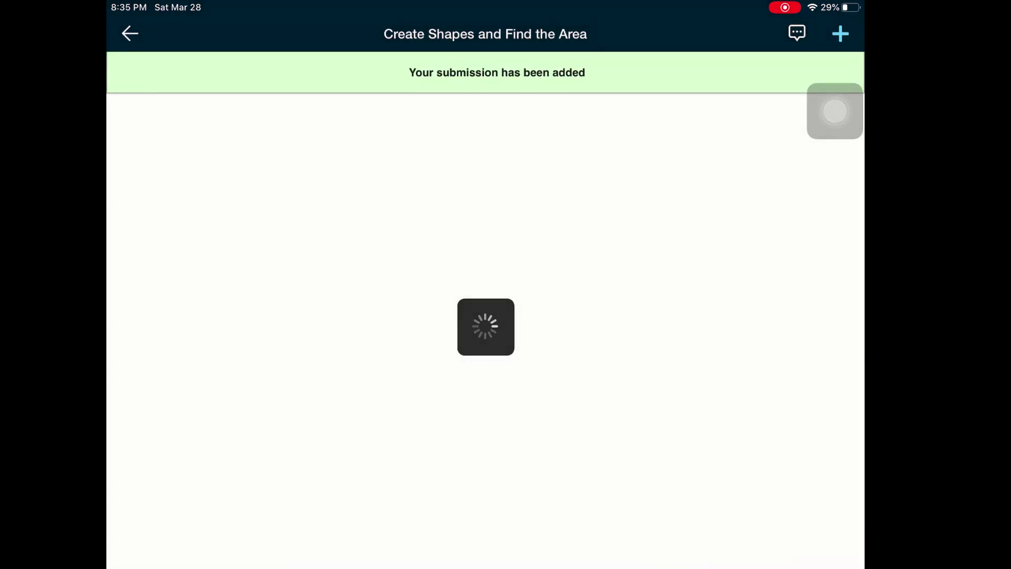
# - Record an 8-second audio response with Record Audio and submit it as Revision 3
pyautogui.moveTo(647, 197)
pyautogui.mouseDown()
pyautogui.moveTo(835, 151)
pyautogui.moveTo(461, 265)
pyautogui.mouseUp()
pyautogui.click(737, 202)
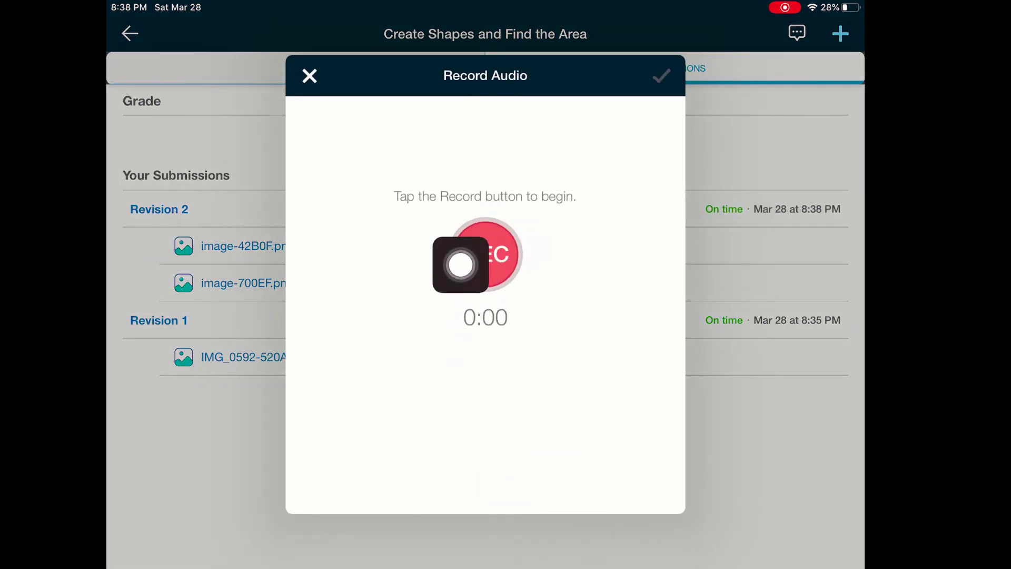
pyautogui.moveTo(460, 265); pyautogui.dragTo(470, 256)
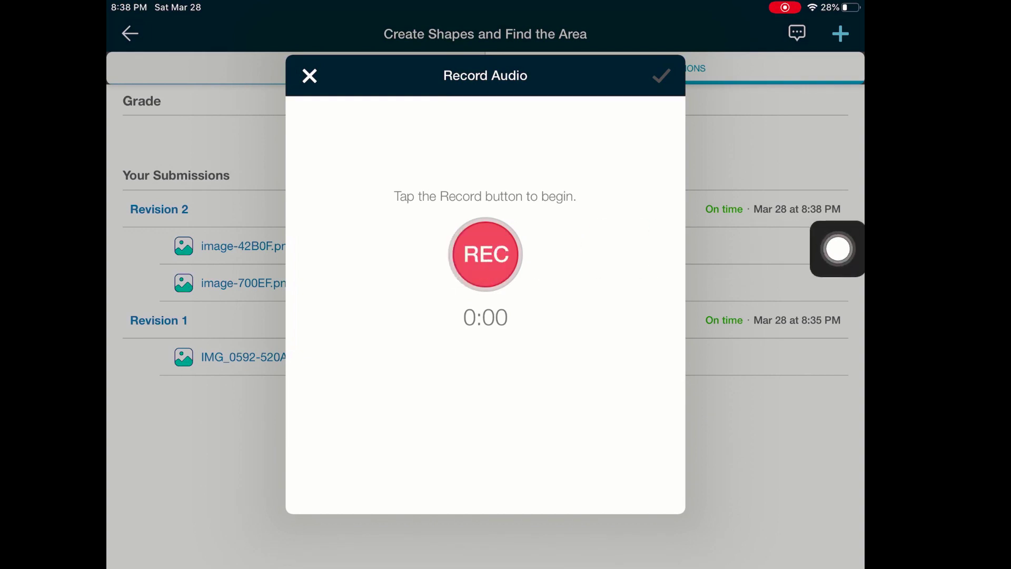
pyautogui.click(485, 254)
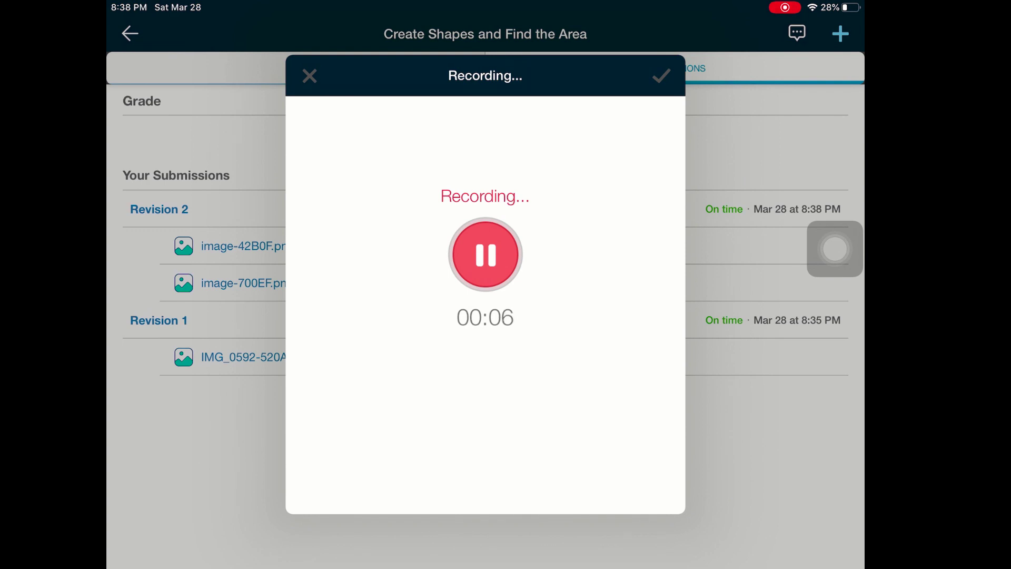
pyautogui.moveTo(835, 249); pyautogui.dragTo(505, 260)
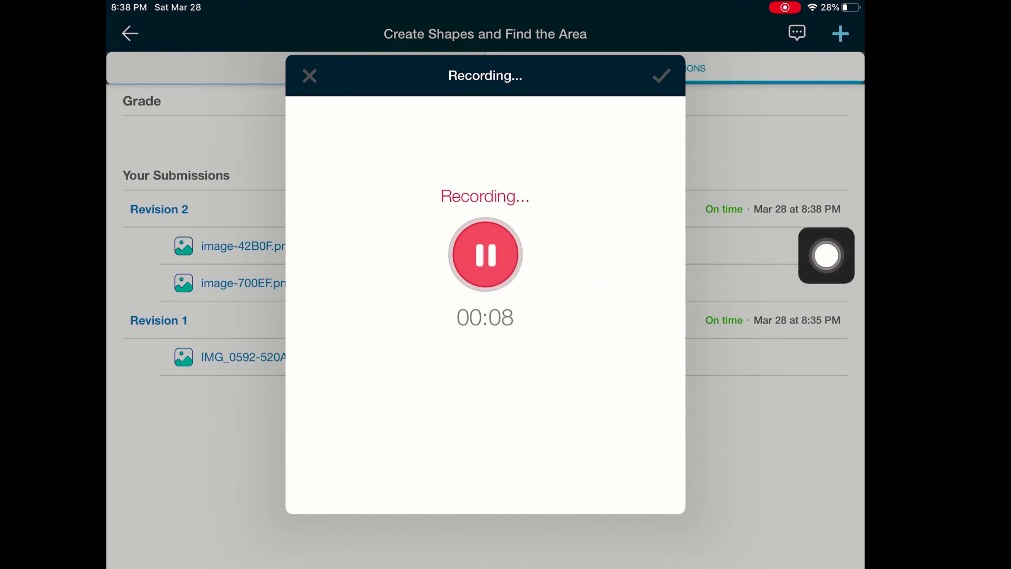
pyautogui.click(485, 253)
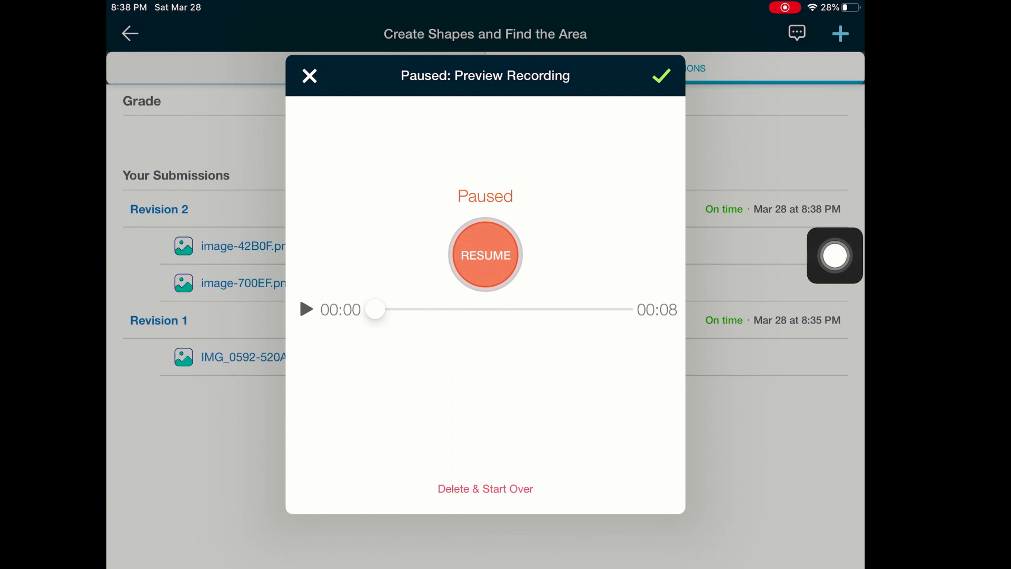
pyautogui.moveTo(835, 255)
pyautogui.mouseDown()
pyautogui.moveTo(278, 347)
pyautogui.moveTo(465, 523)
pyautogui.moveTo(402, 419)
pyautogui.moveTo(294, 115)
pyautogui.moveTo(474, 147)
pyautogui.moveTo(660, 114)
pyautogui.moveTo(632, 145)
pyautogui.moveTo(767, 140)
pyautogui.mouseUp()
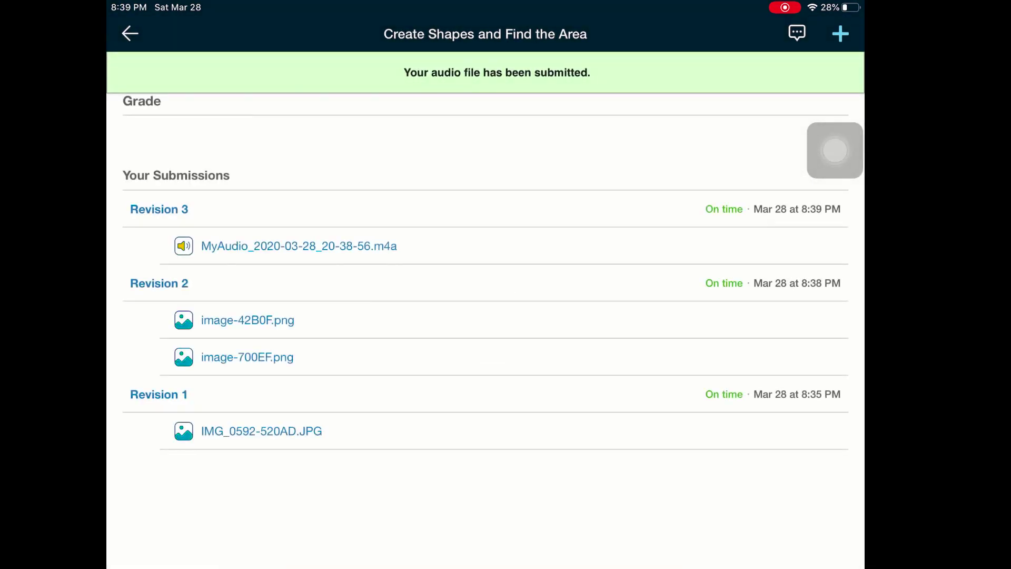
pyautogui.moveTo(835, 150)
pyautogui.mouseDown()
pyautogui.moveTo(136, 120)
pyautogui.moveTo(717, 135)
pyautogui.moveTo(837, 67)
pyautogui.moveTo(814, 98)
pyautogui.moveTo(251, 108)
pyautogui.moveTo(147, 100)
pyautogui.mouseUp()
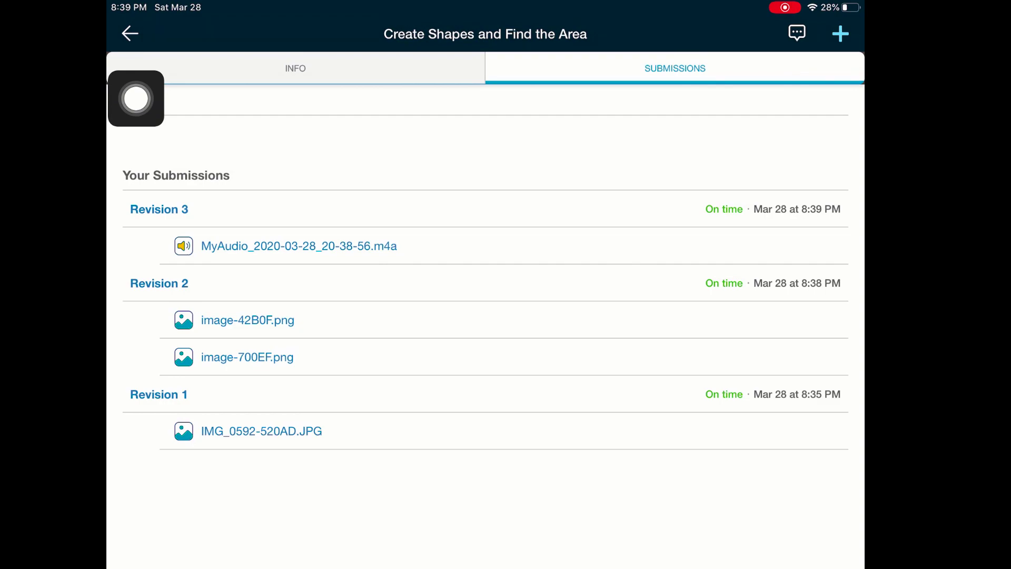